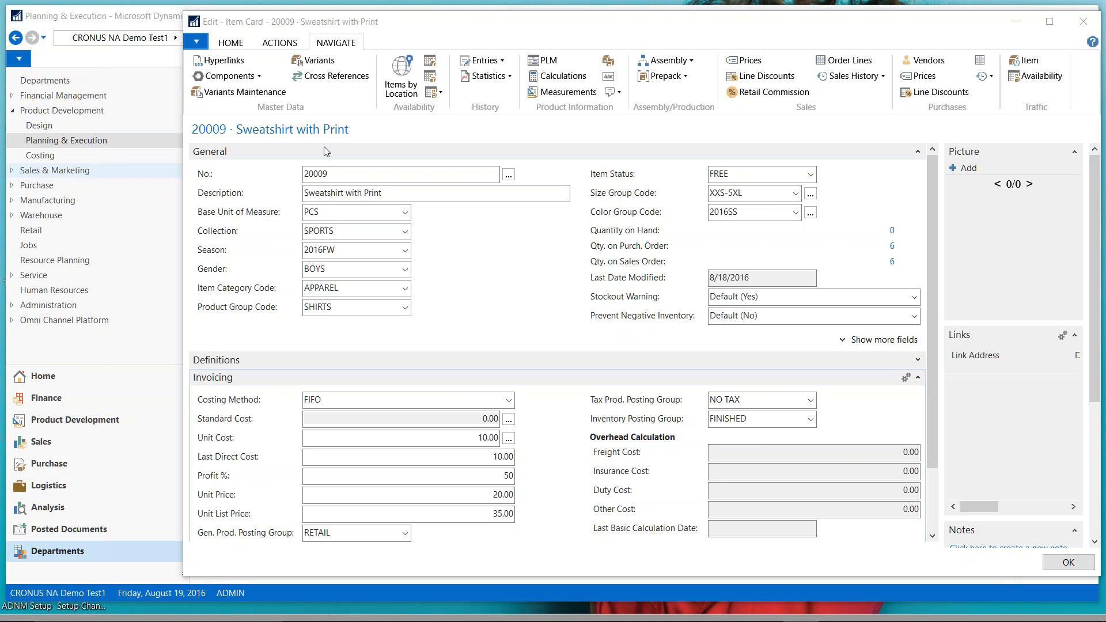
# - Review the size and color selections of item 20009, Sweatshirt with Print, along with its item variants
pyautogui.click(223, 132)
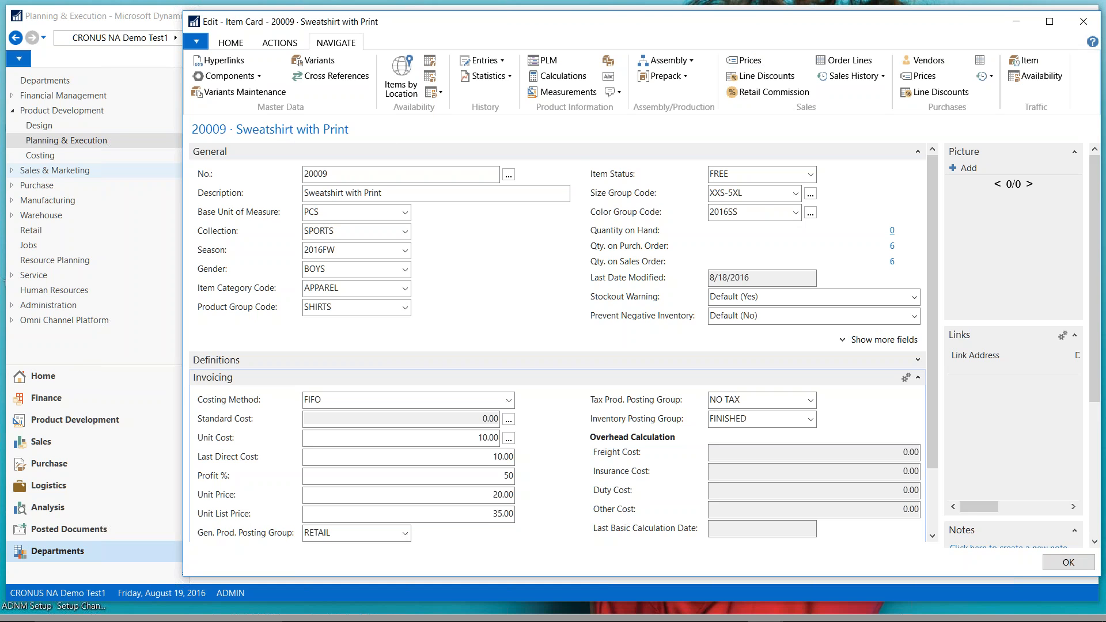
pyautogui.click(811, 196)
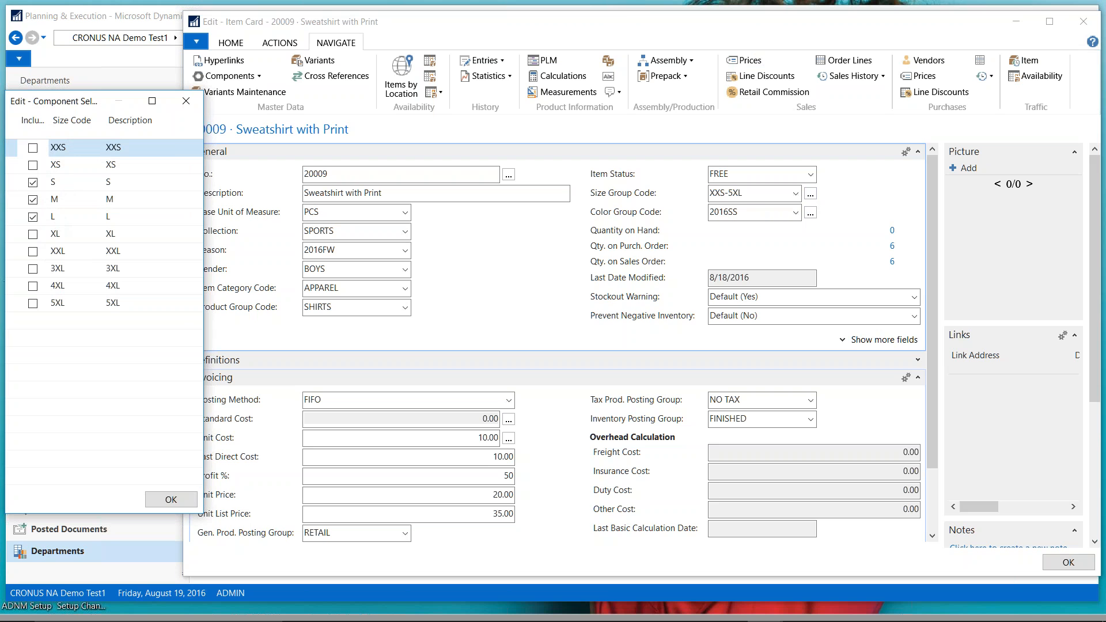
pyautogui.click(186, 100)
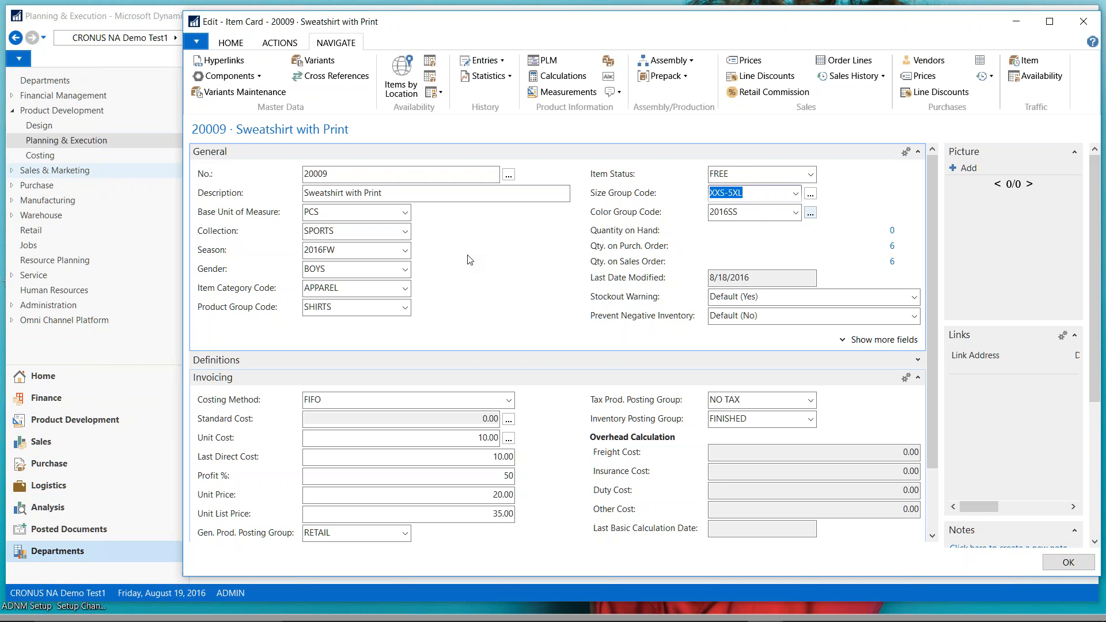
pyautogui.press('Tab')
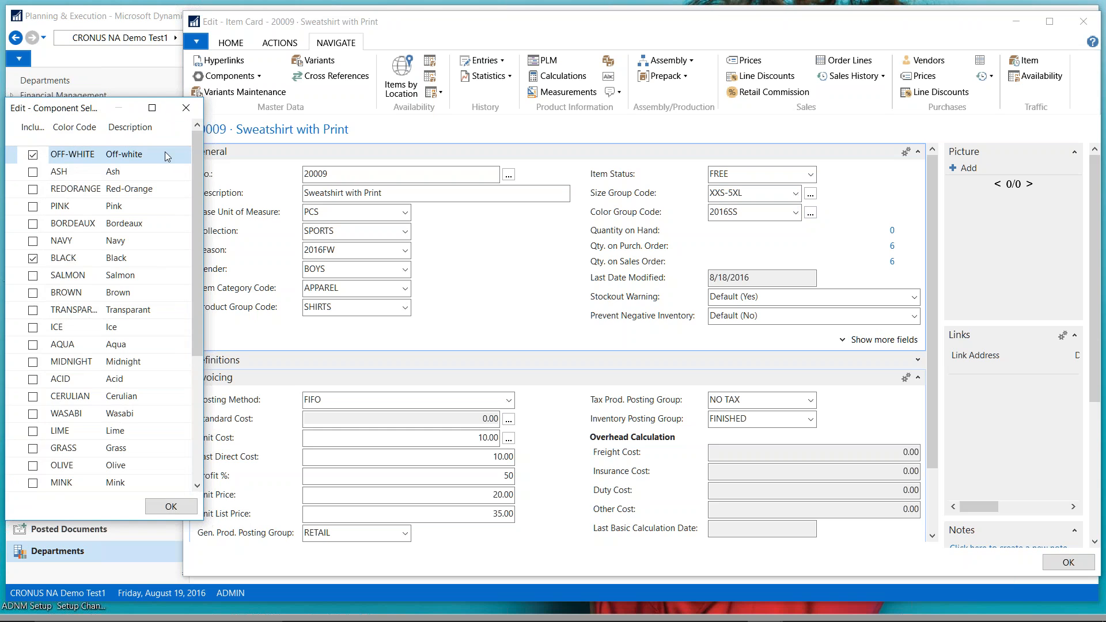
pyautogui.click(187, 109)
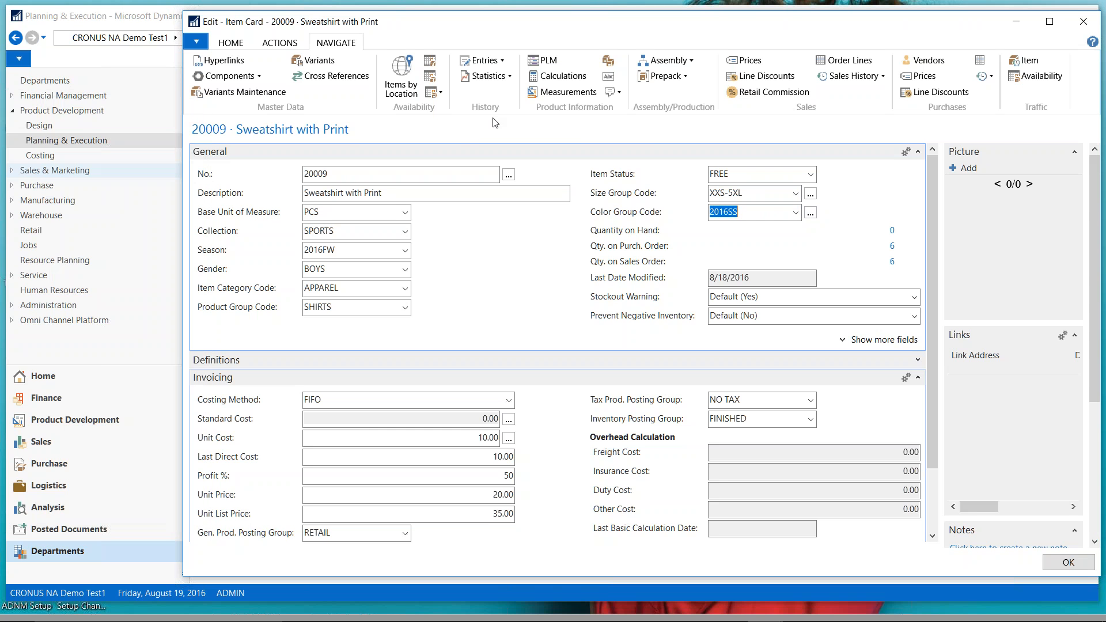
pyautogui.click(318, 62)
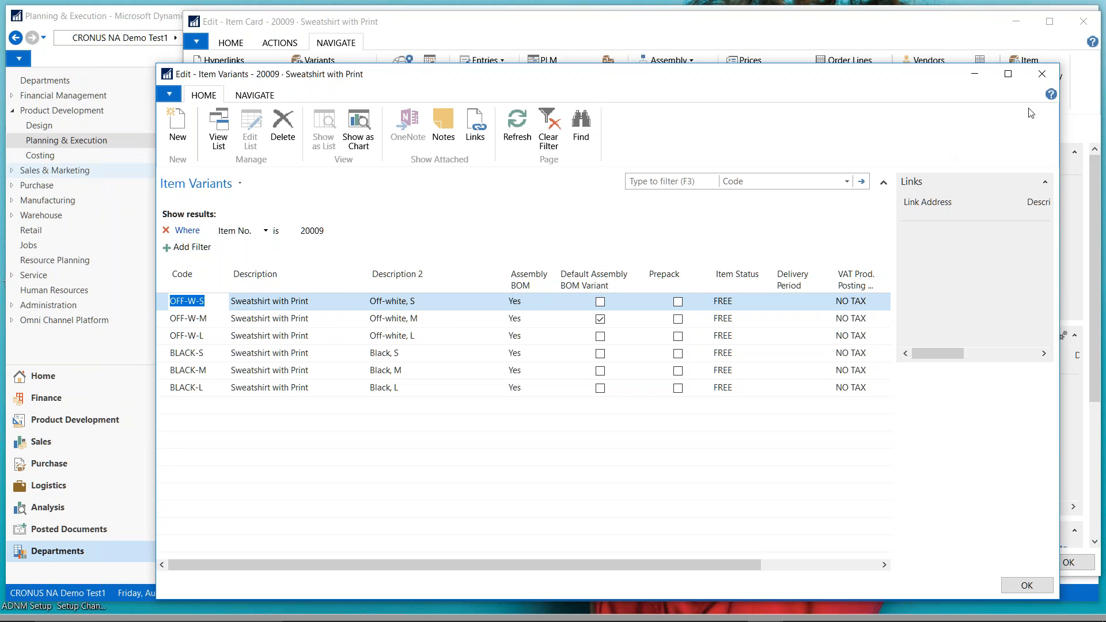
pyautogui.click(1042, 74)
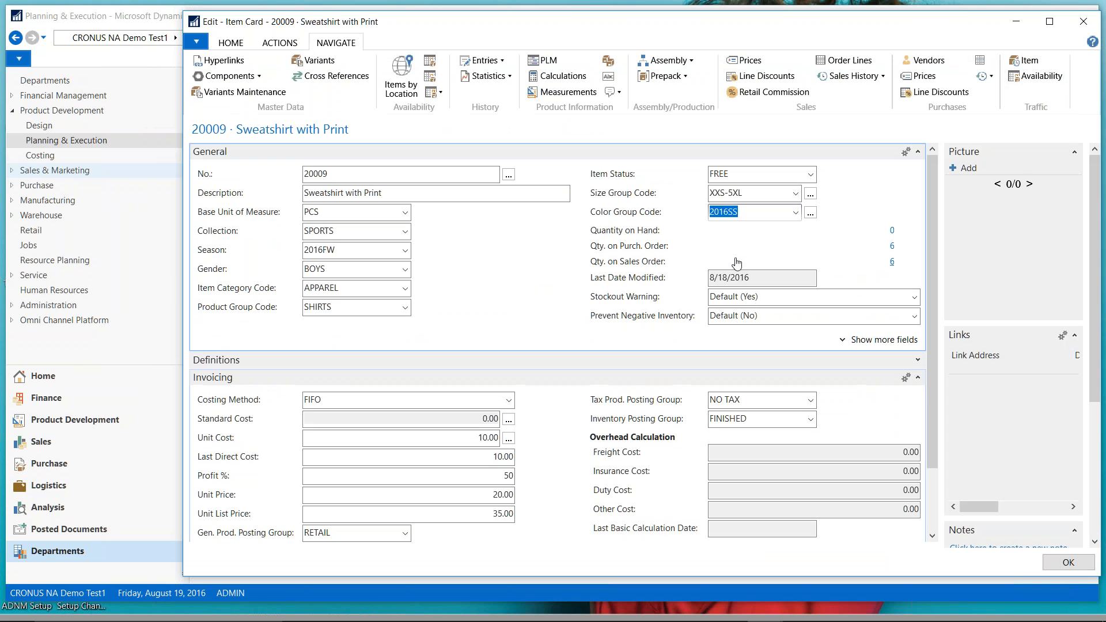
# - Open the sweatshirt's assembly BOM and review the quantity per and growth percentage of the Cotton Fabric and Zipper lines
pyautogui.click(691, 62)
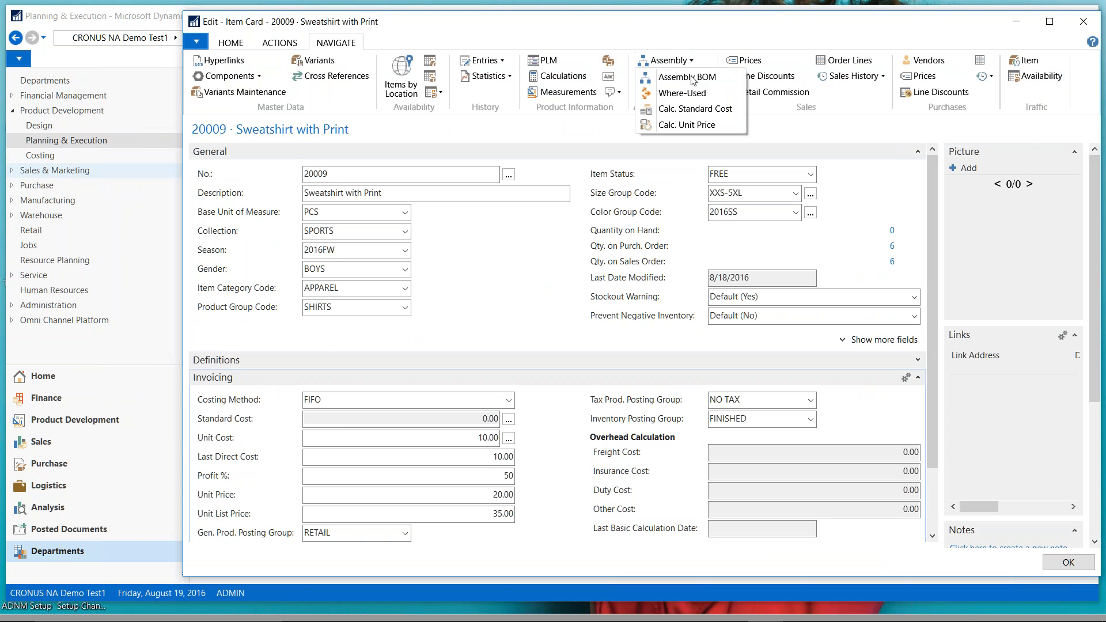
pyautogui.click(692, 77)
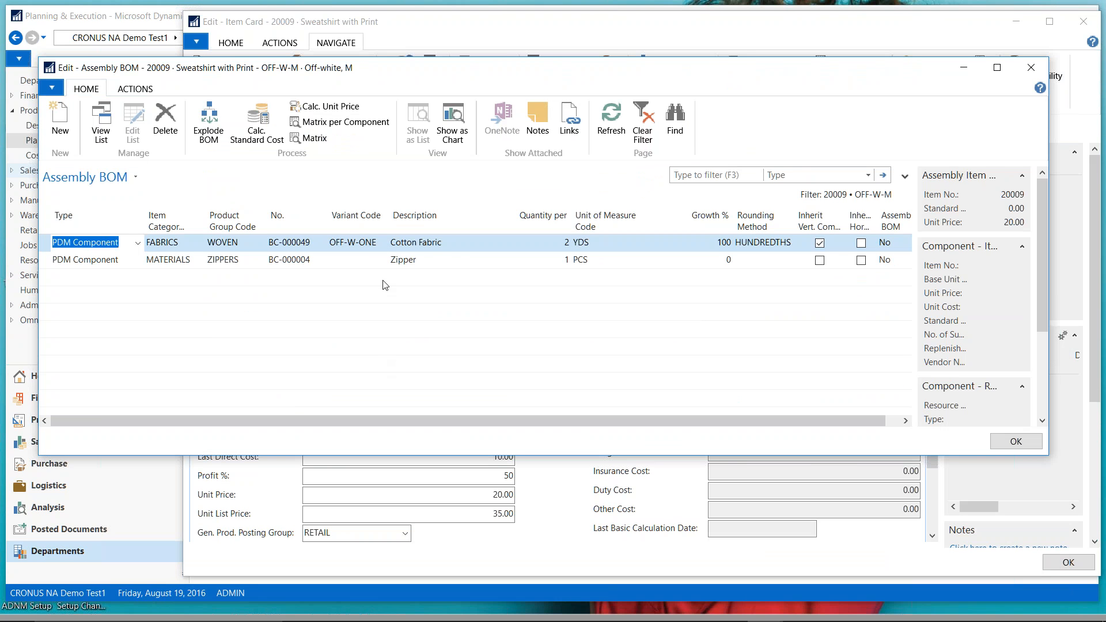
pyautogui.click(443, 242)
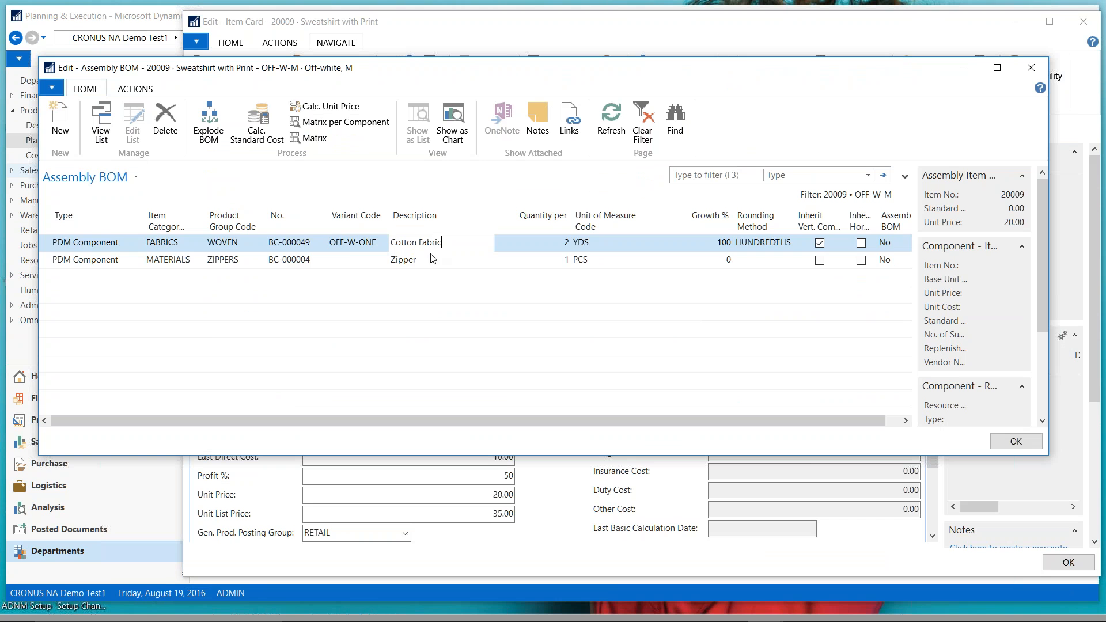
pyautogui.click(433, 259)
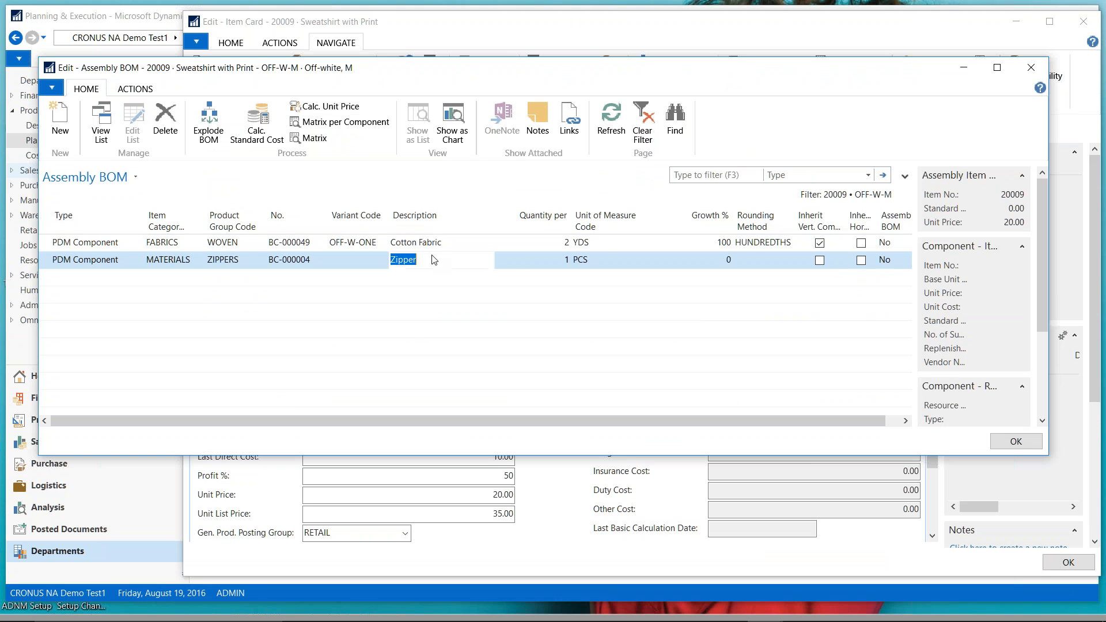
pyautogui.click(565, 243)
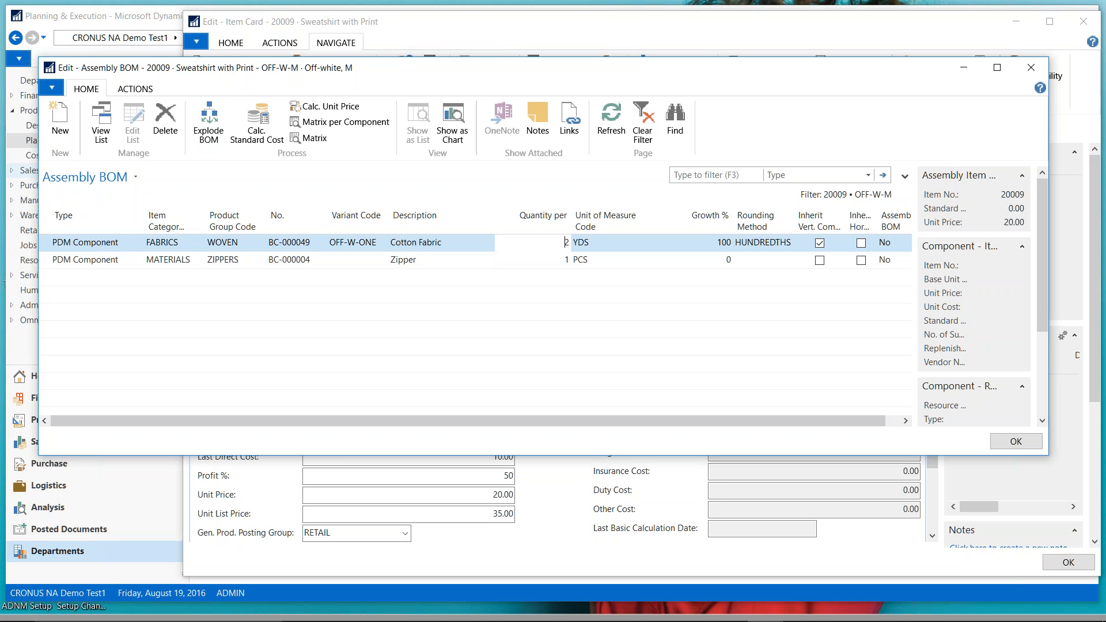
pyautogui.click(562, 261)
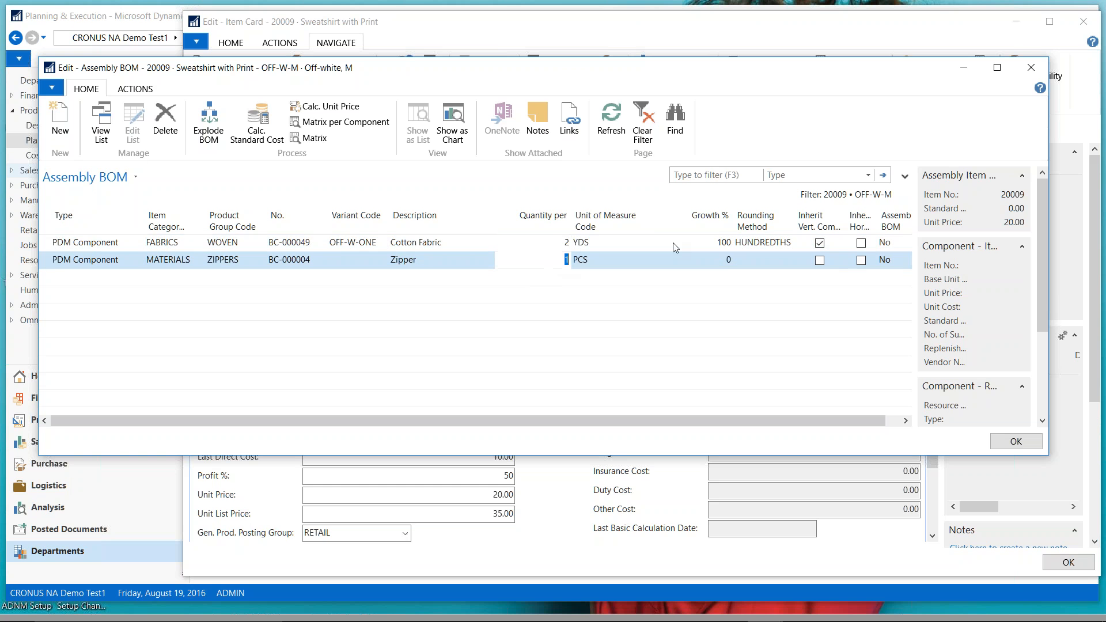
pyautogui.click(718, 245)
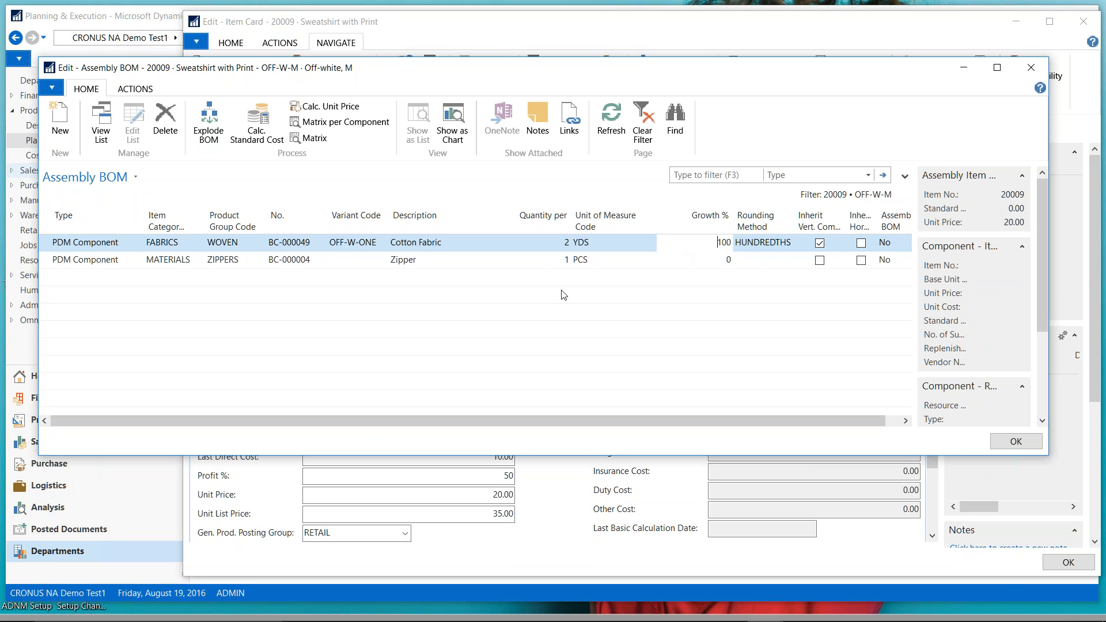
pyautogui.click(562, 264)
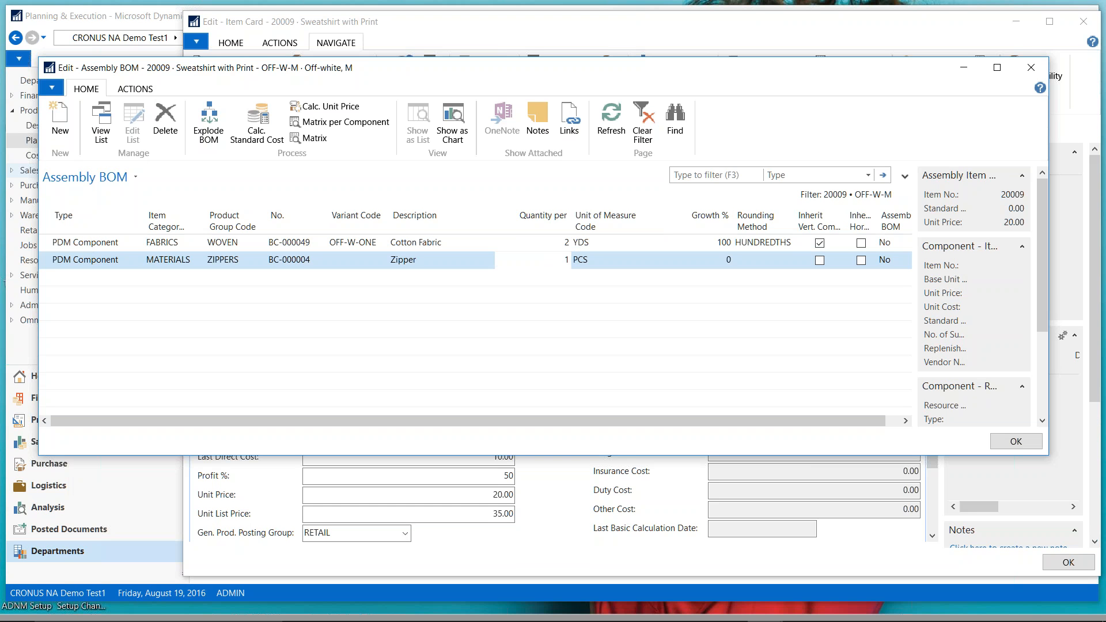
# - Open the BOM matrix from the Zipper line and examine the Cotton Fabric and Zipper quantities per size S, M and L
pyautogui.click(718, 258)
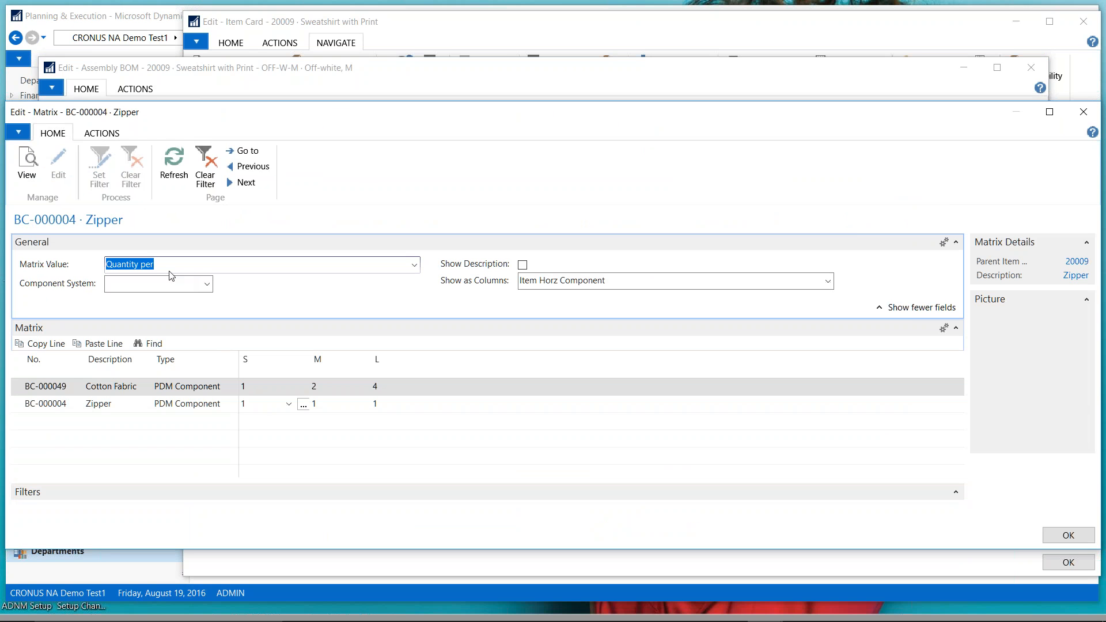
pyautogui.click(262, 404)
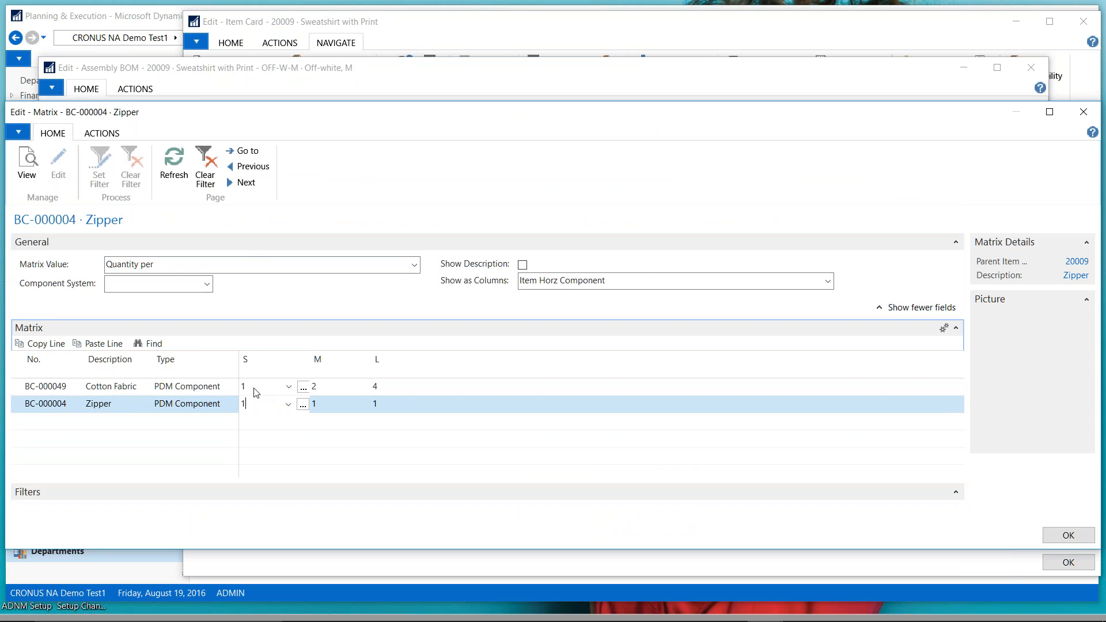
pyautogui.click(253, 387)
pyautogui.click(251, 409)
pyautogui.click(326, 391)
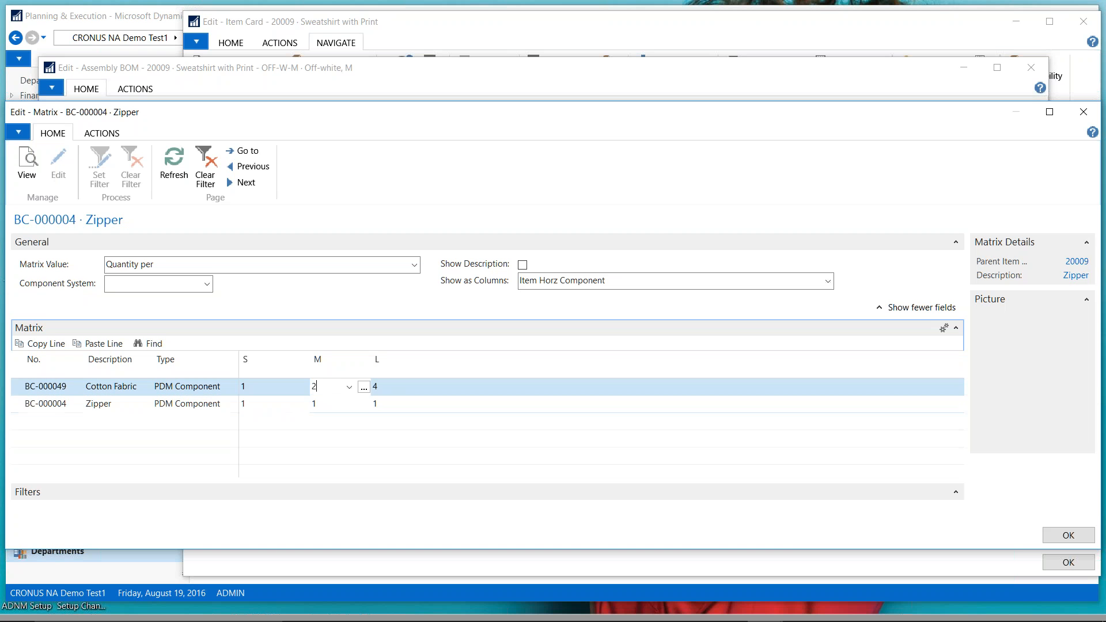
pyautogui.click(322, 407)
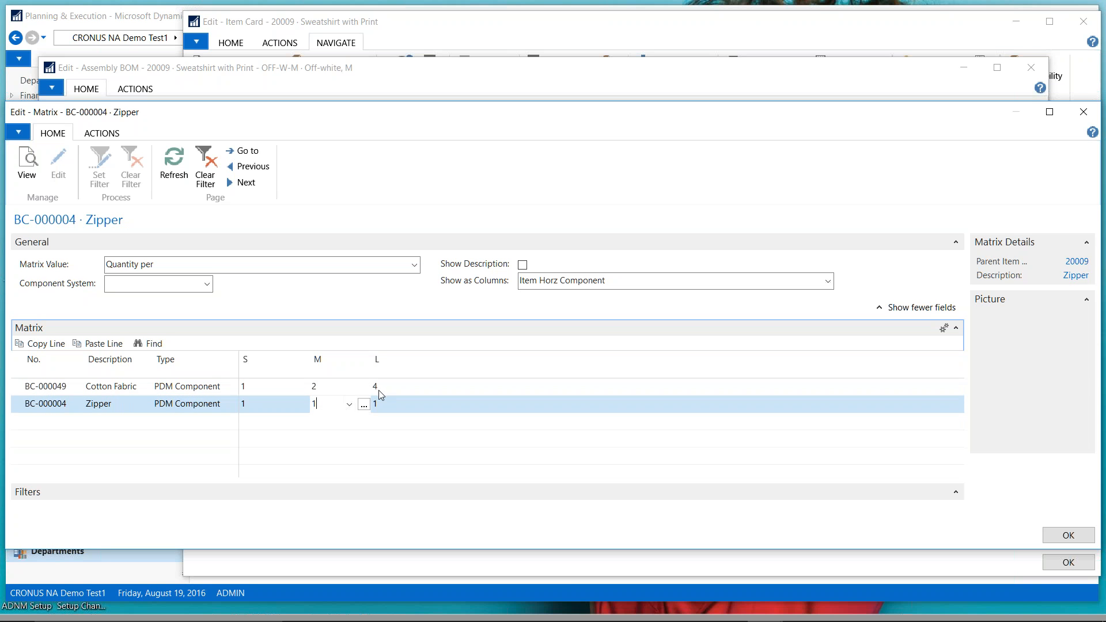
pyautogui.click(379, 389)
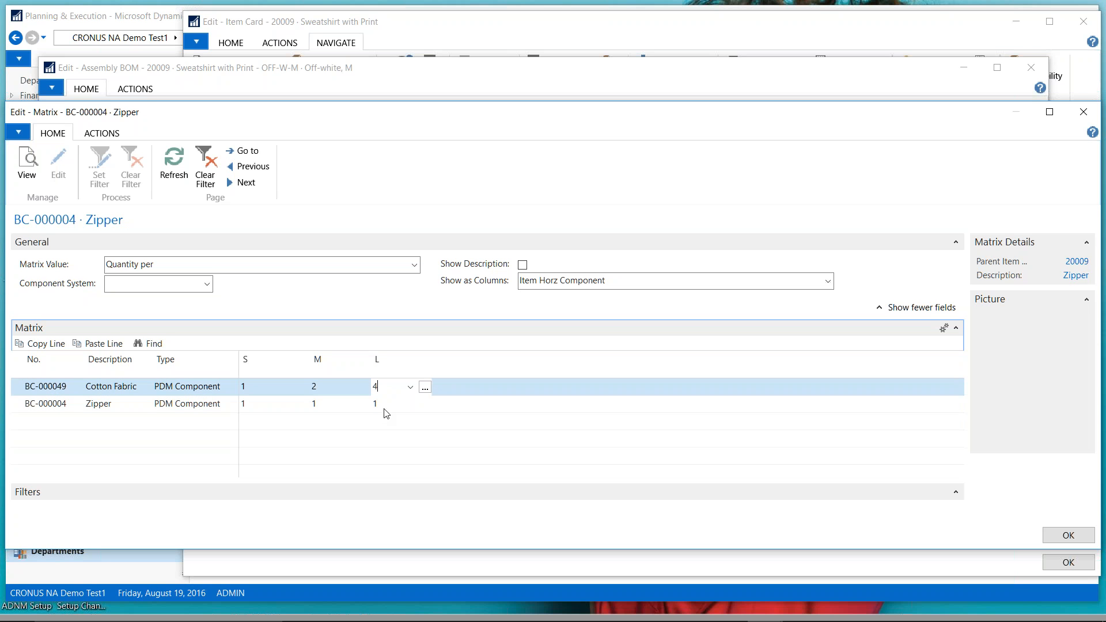
pyautogui.click(1086, 124)
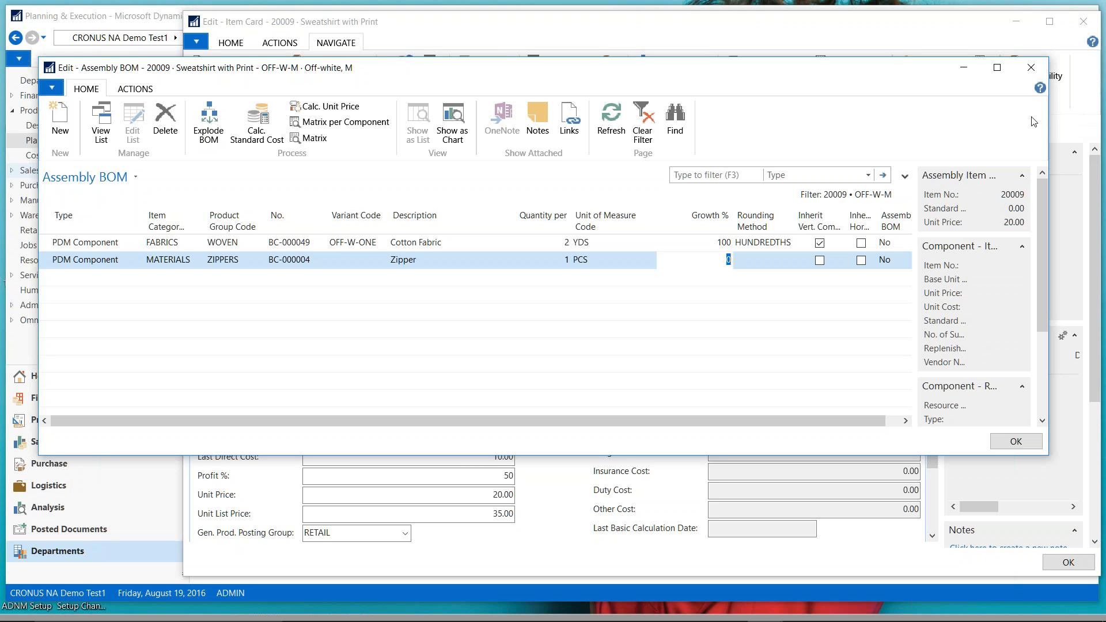
# - Close the assembly BOM and look up the sales order lines behind the sweatshirt's quantity on sales order
pyautogui.click(1032, 68)
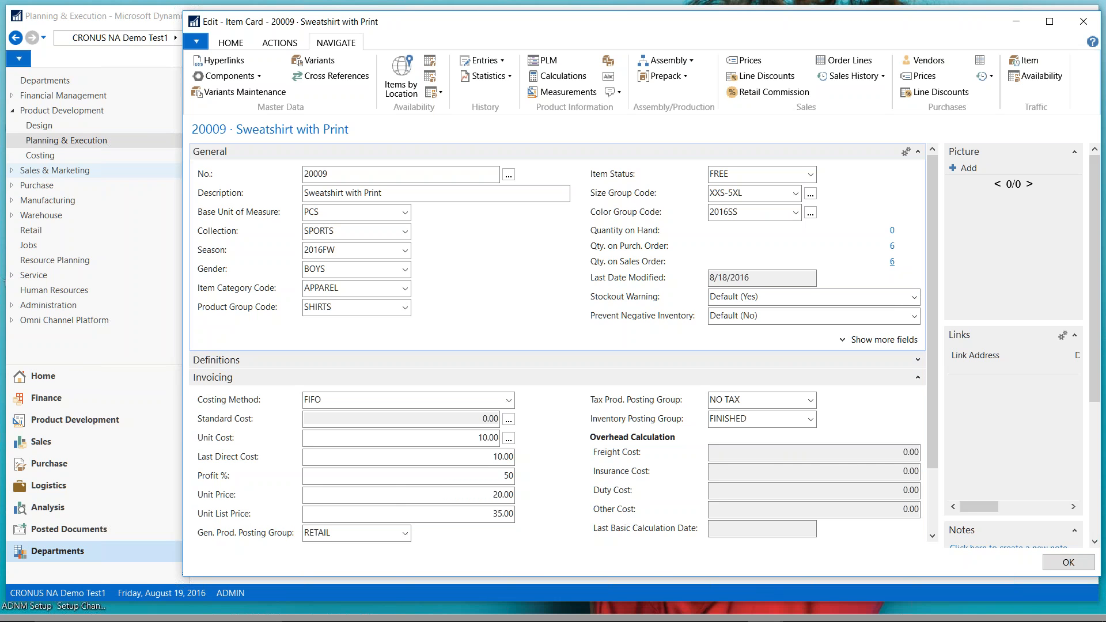
pyautogui.click(891, 261)
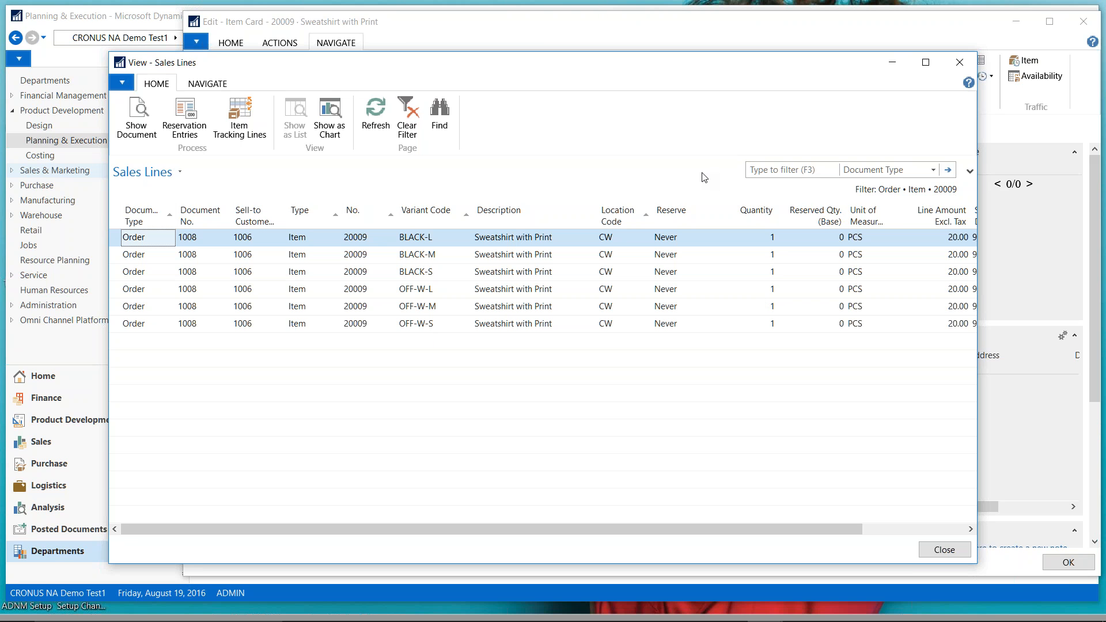
pyautogui.click(960, 62)
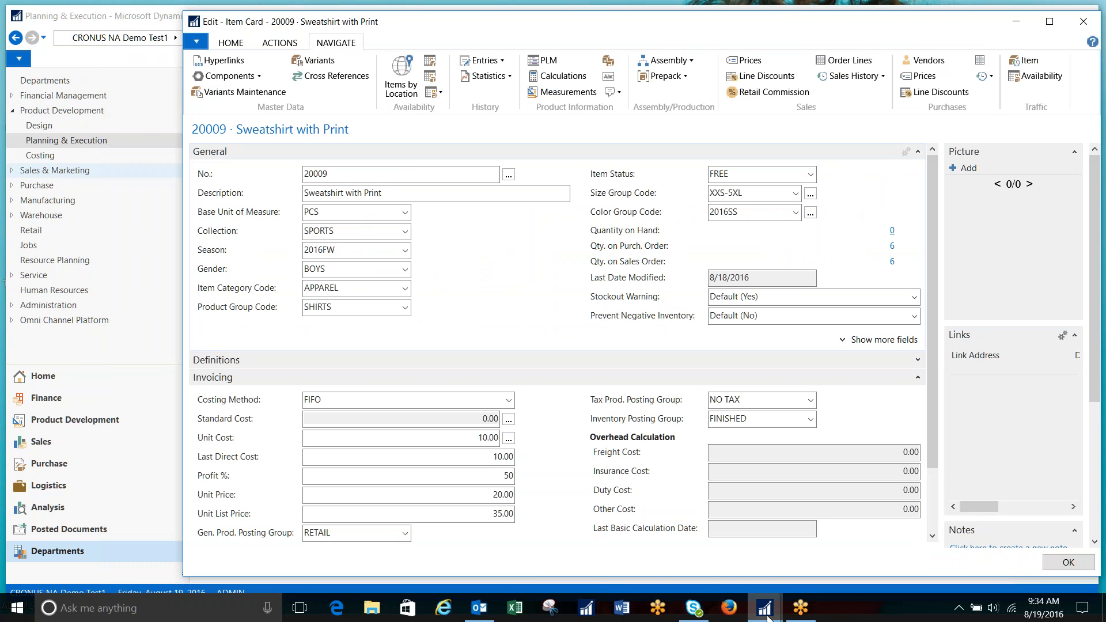
# - Switch to the PDM BOM Requirement Worksheet and calculate the sales-based plan for item 20009 from 8/1/2016 to 9/30/2016, replacing existing lines
pyautogui.moveTo(767, 615)
pyautogui.click(900, 536)
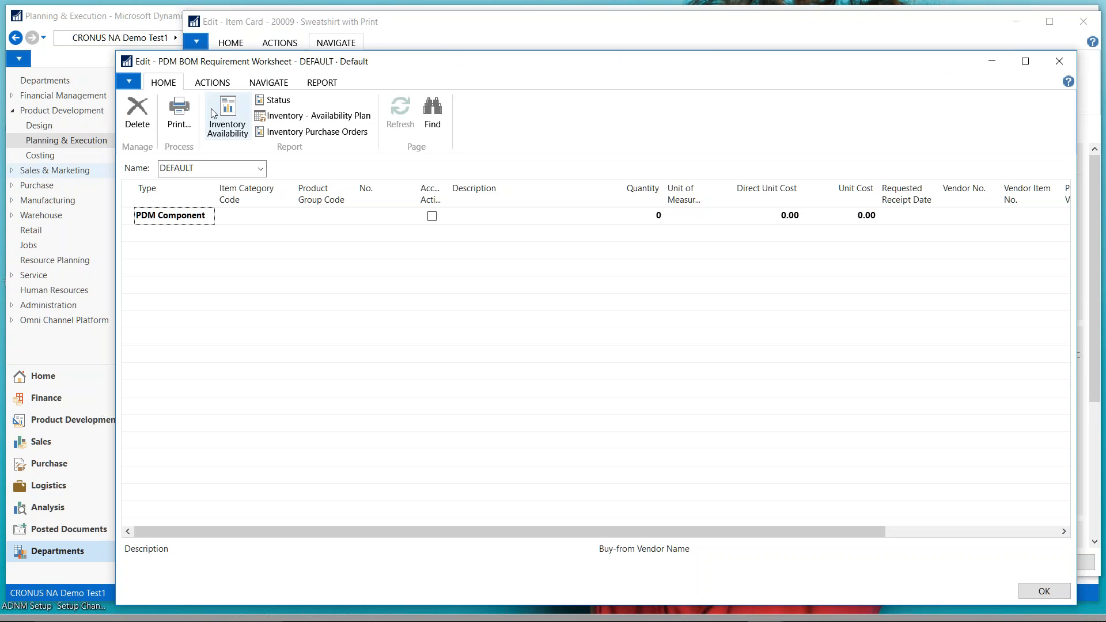
pyautogui.click(213, 83)
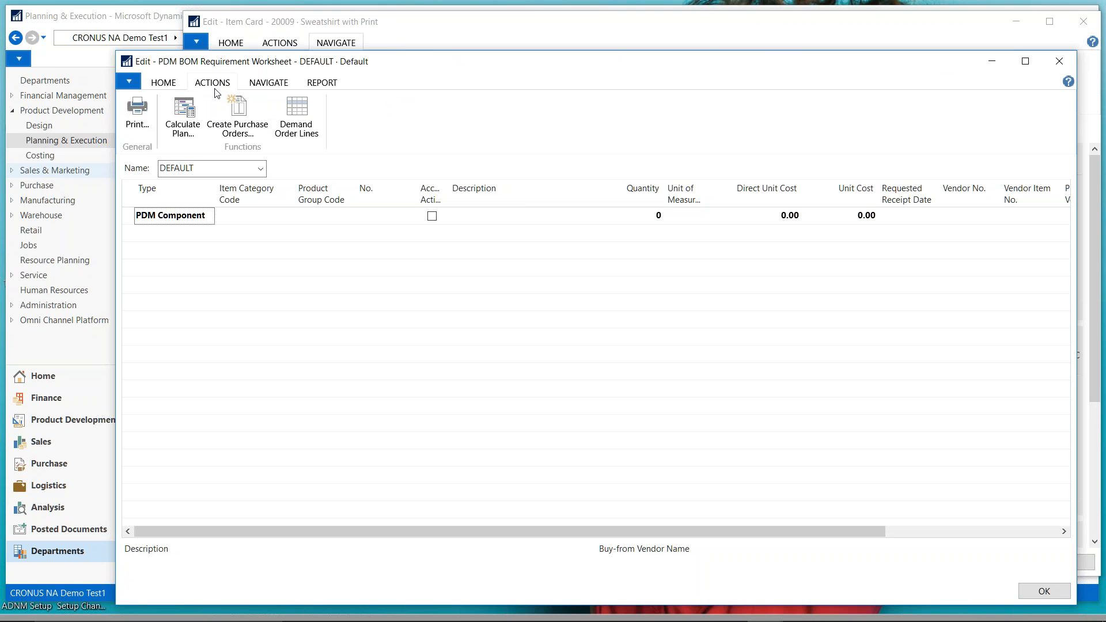
pyautogui.click(194, 125)
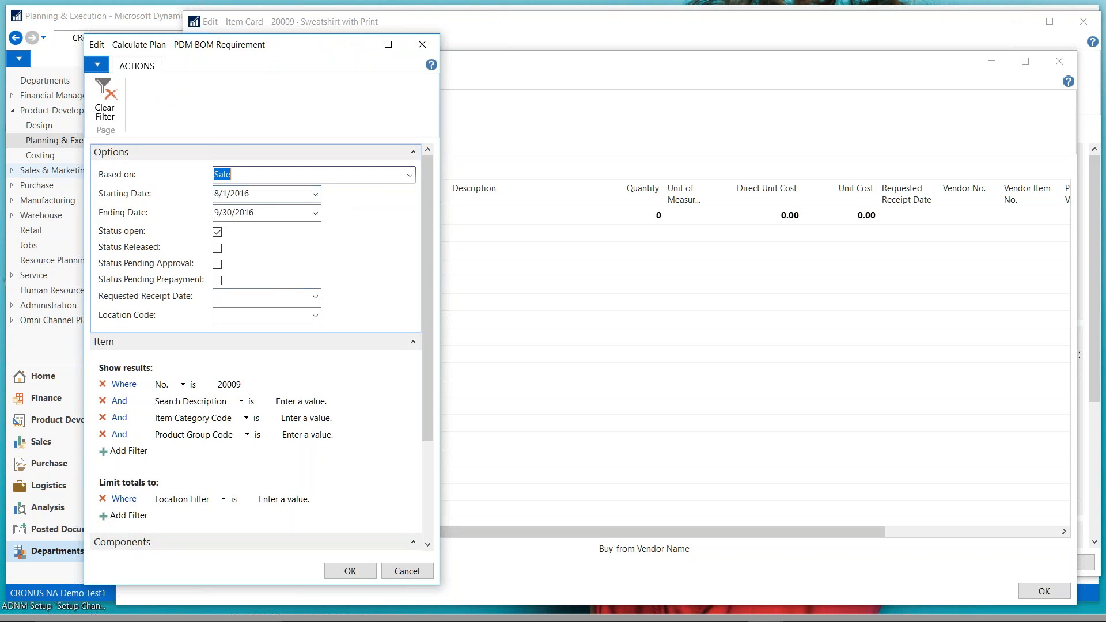
pyautogui.click(249, 193)
pyautogui.click(256, 214)
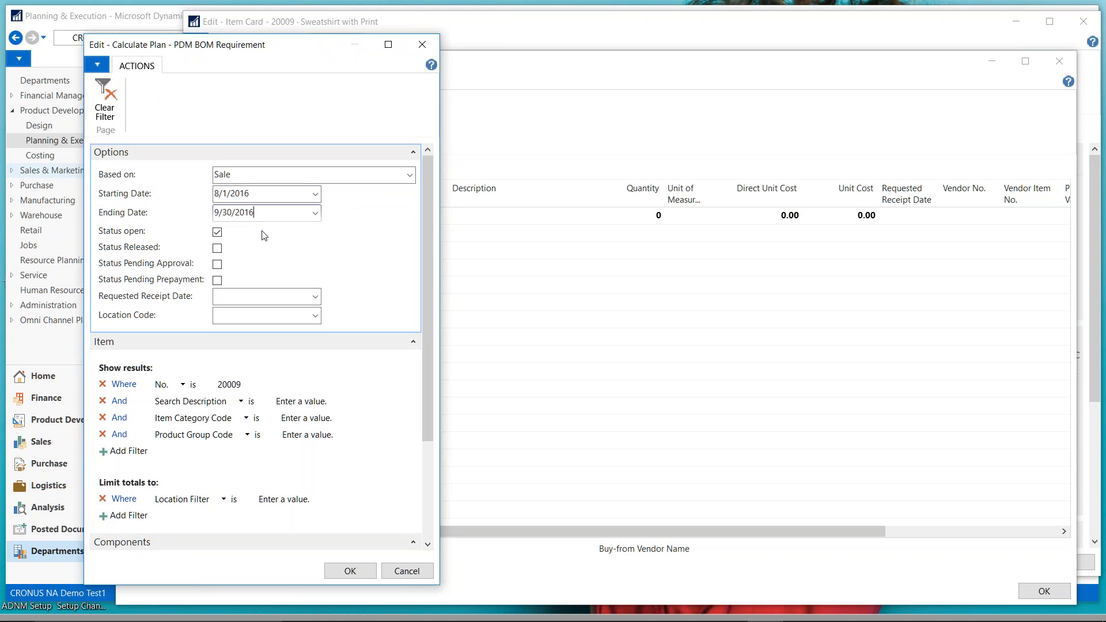
pyautogui.click(258, 386)
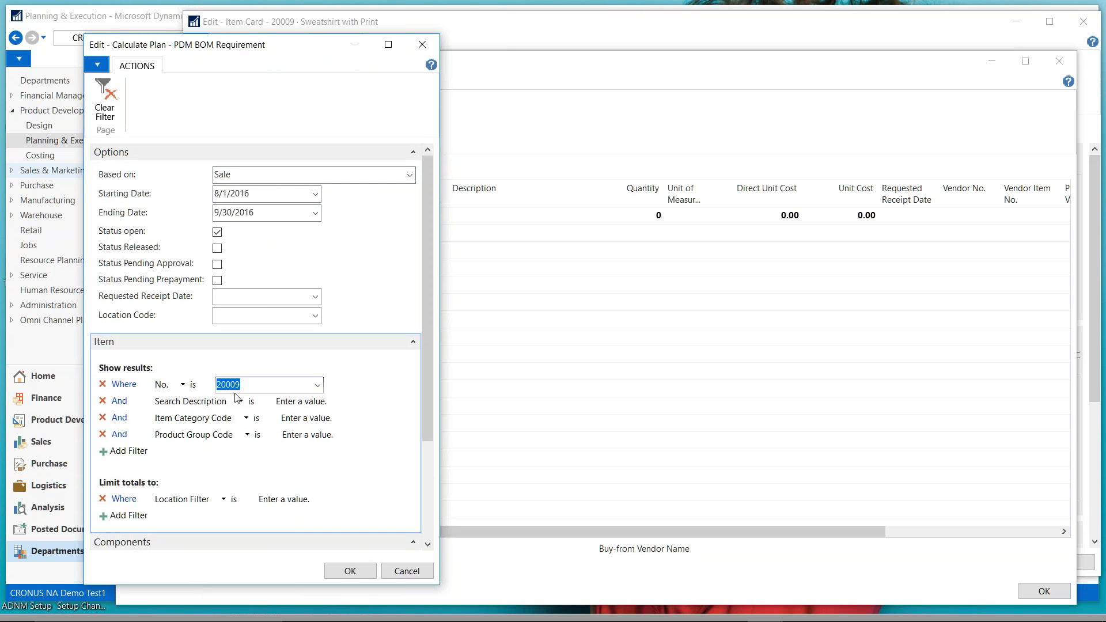
pyautogui.click(353, 570)
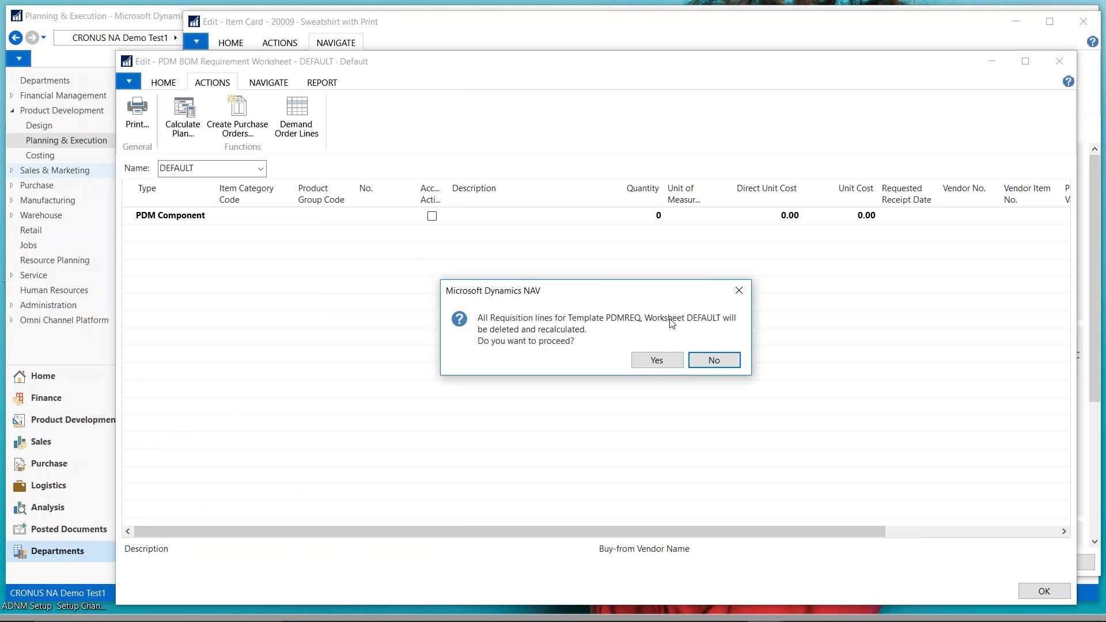
pyautogui.click(657, 360)
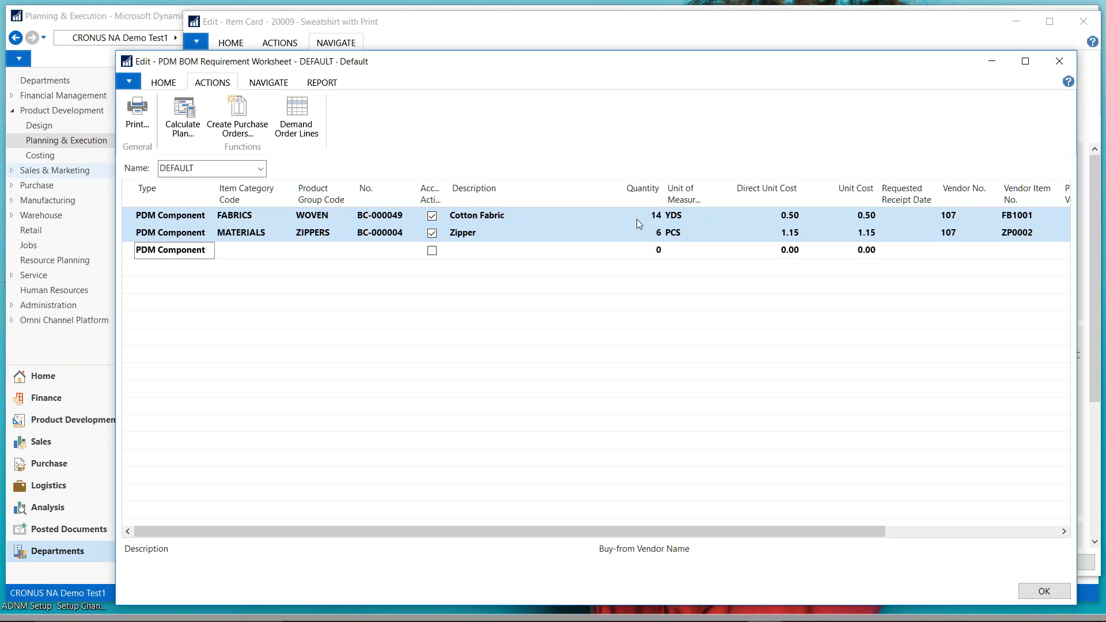
# - Check the planned quantities of Cotton Fabric and Zipper, and open the worksheet sublines for Cotton Fabric
pyautogui.click(637, 221)
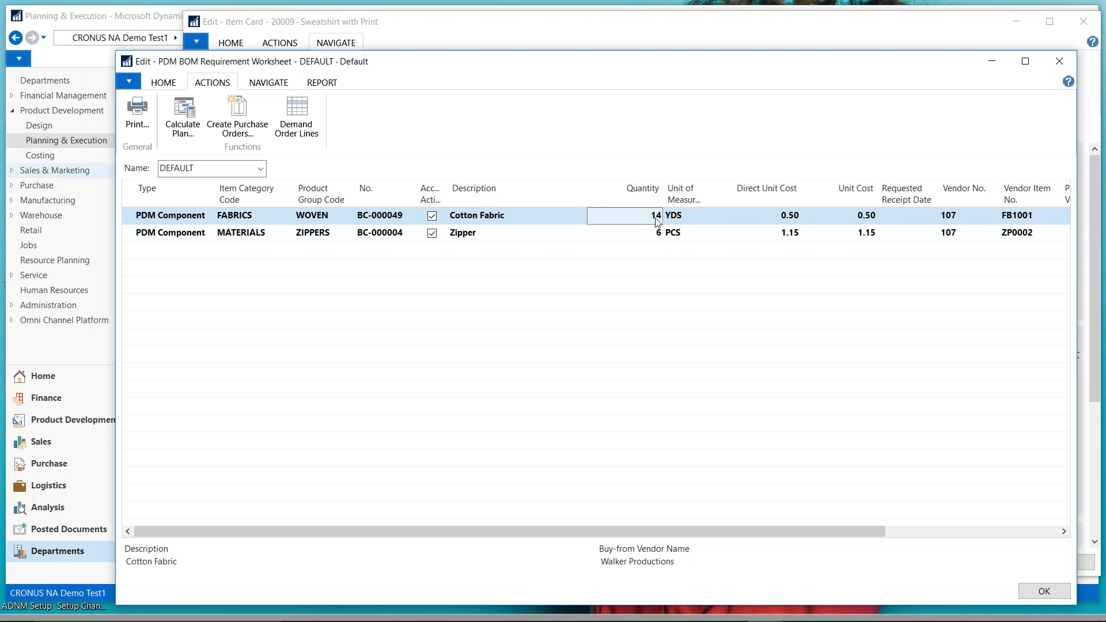
pyautogui.click(652, 237)
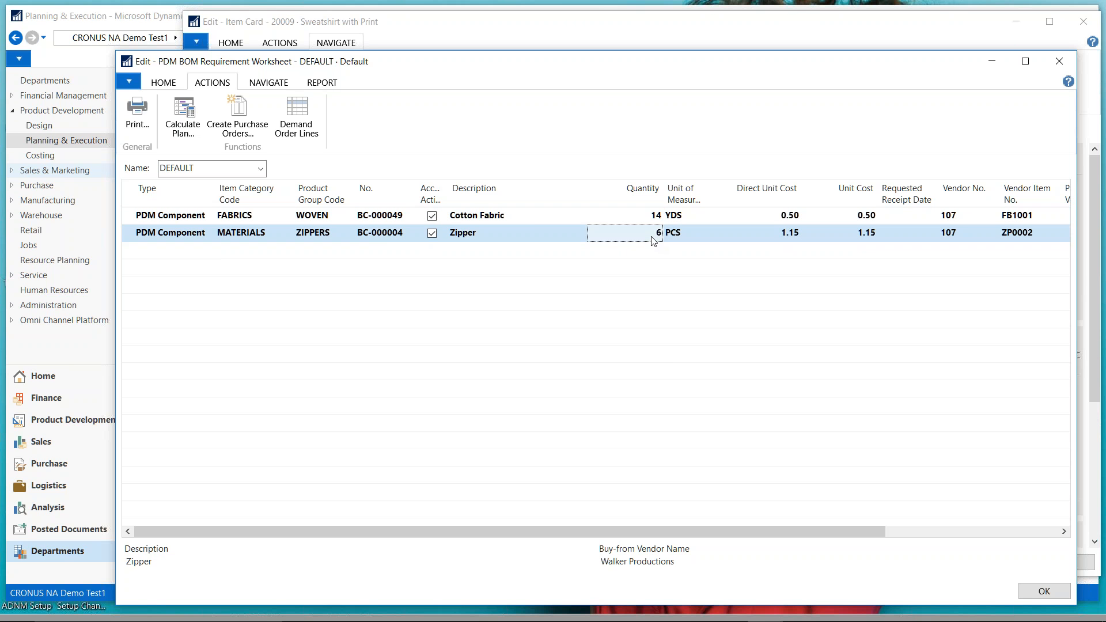
pyautogui.click(627, 221)
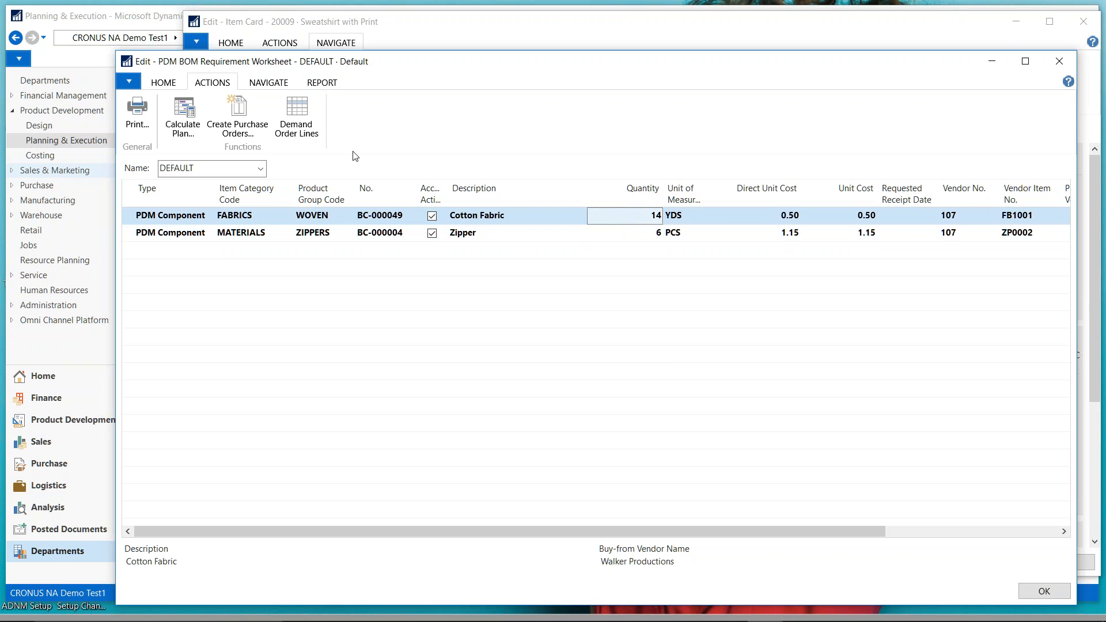
pyautogui.click(288, 84)
pyautogui.click(212, 128)
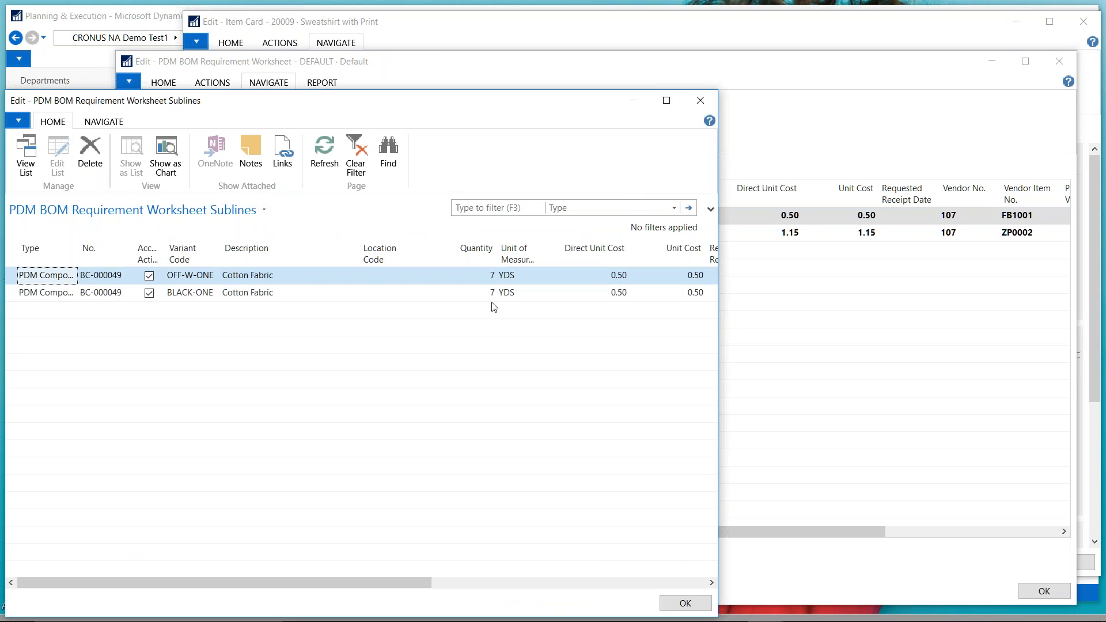
# - Close the Cotton Fabric sublines and check the planned quantity on the Zipper line
pyautogui.click(699, 100)
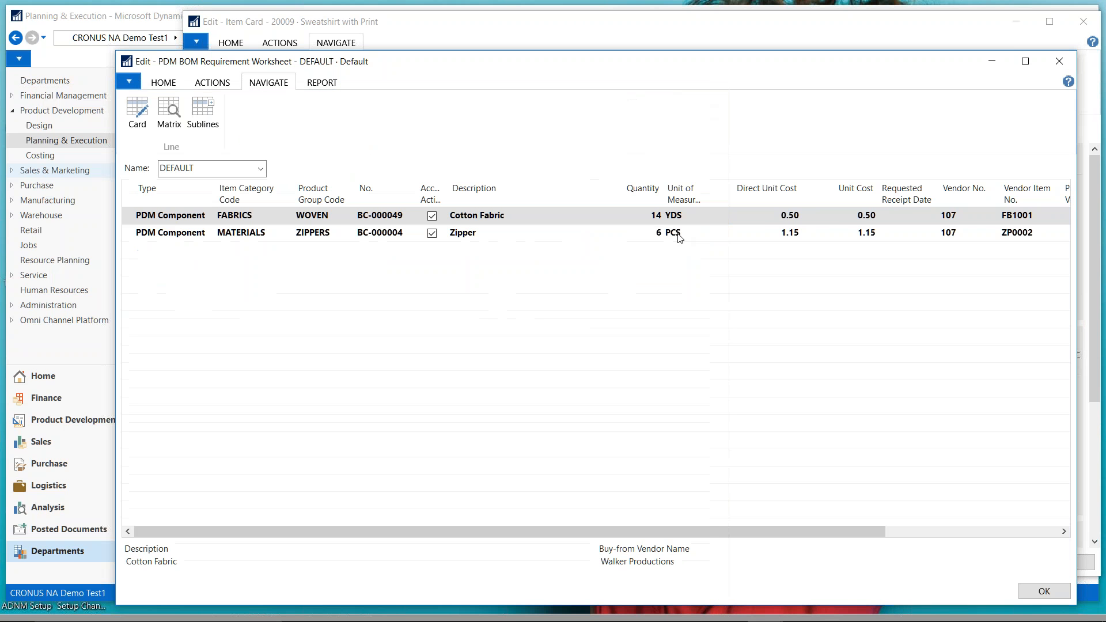
pyautogui.click(641, 233)
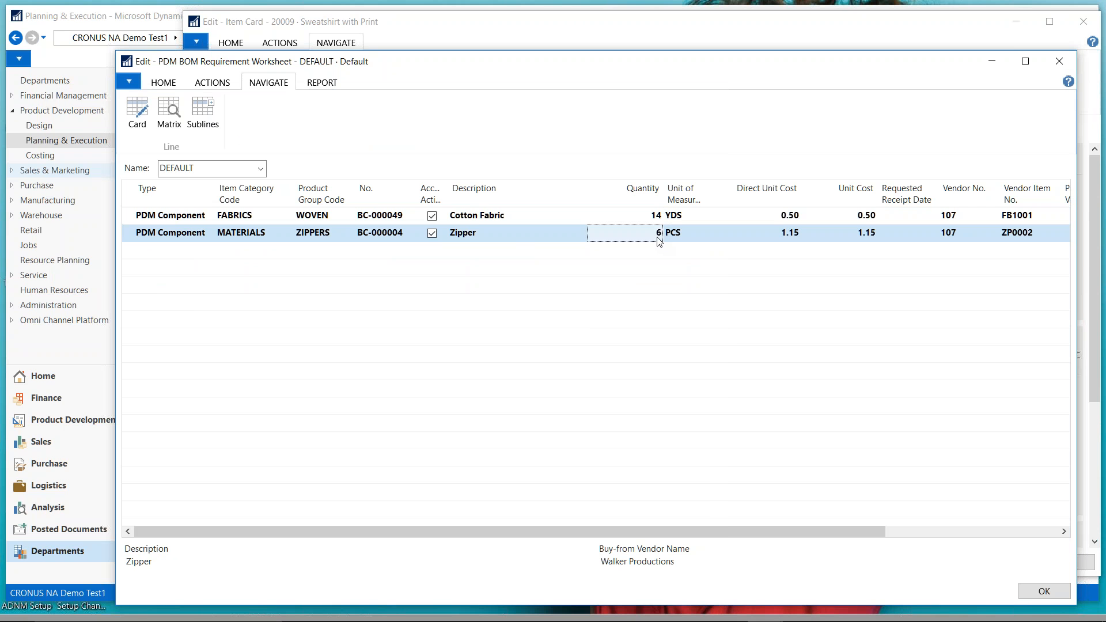
# - Preview the PDM BOM Requirement report to review quantities by size and color, and close the report and worksheet
pyautogui.click(217, 84)
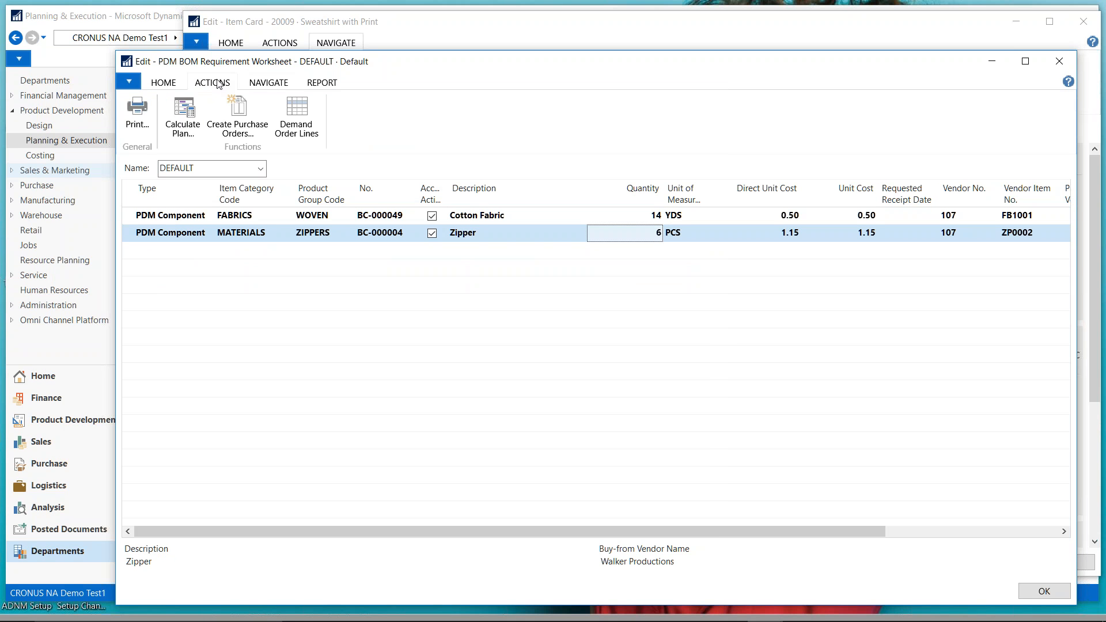
pyautogui.click(137, 112)
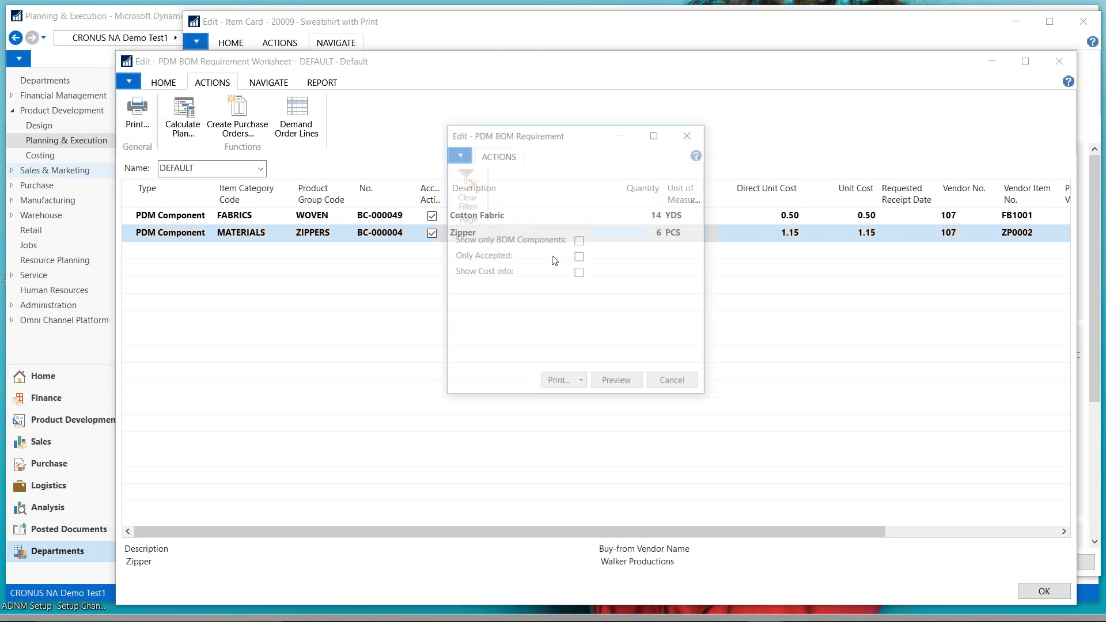
pyautogui.click(616, 383)
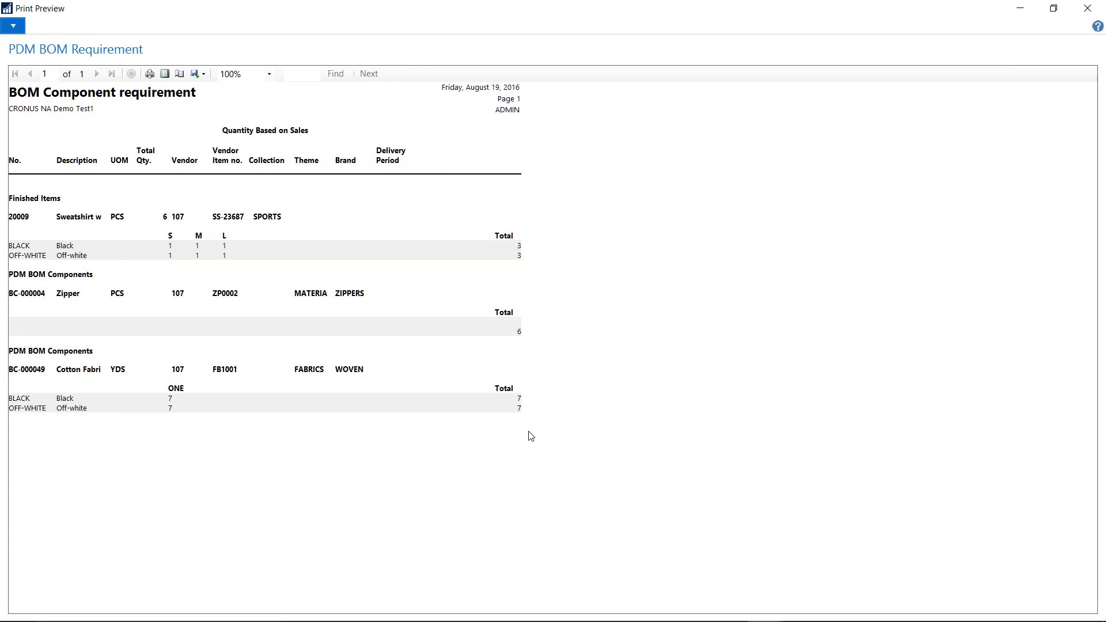
pyautogui.click(1087, 8)
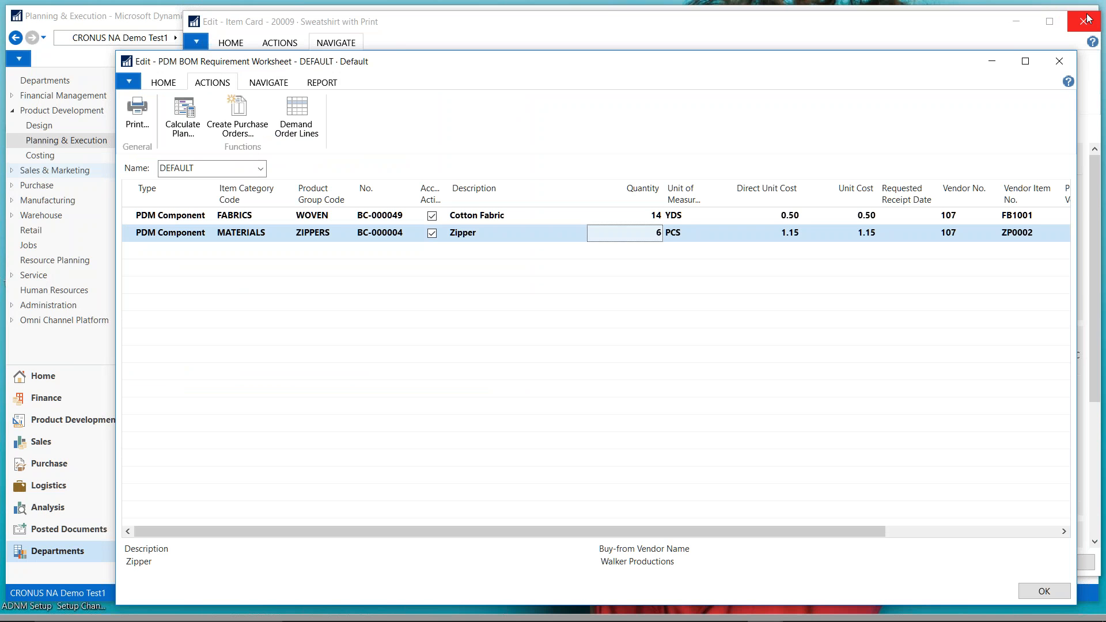
pyautogui.click(1059, 61)
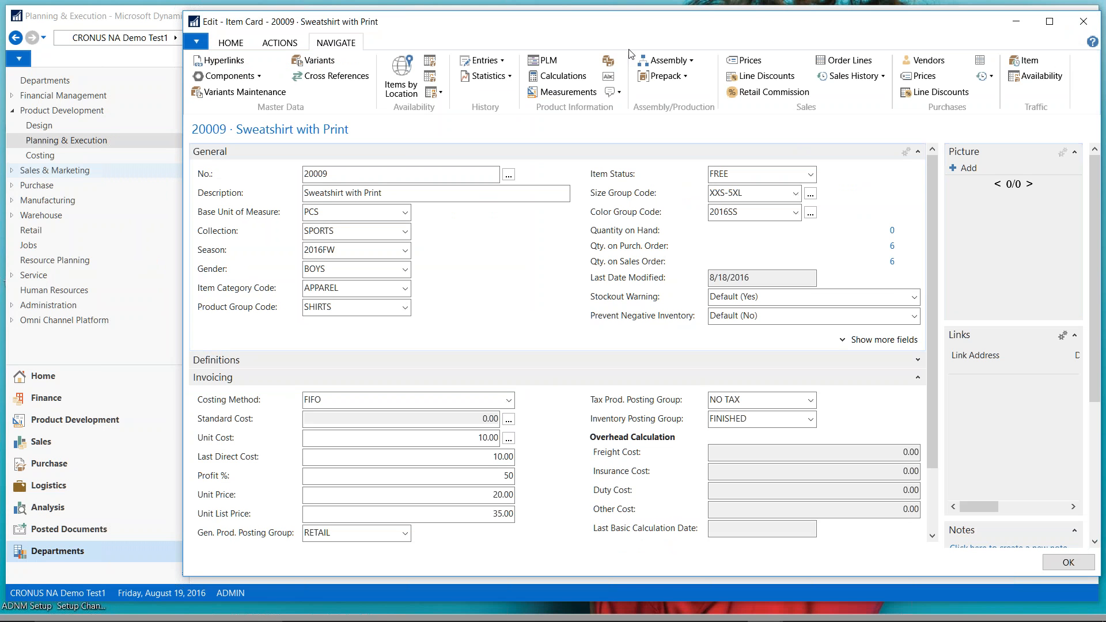